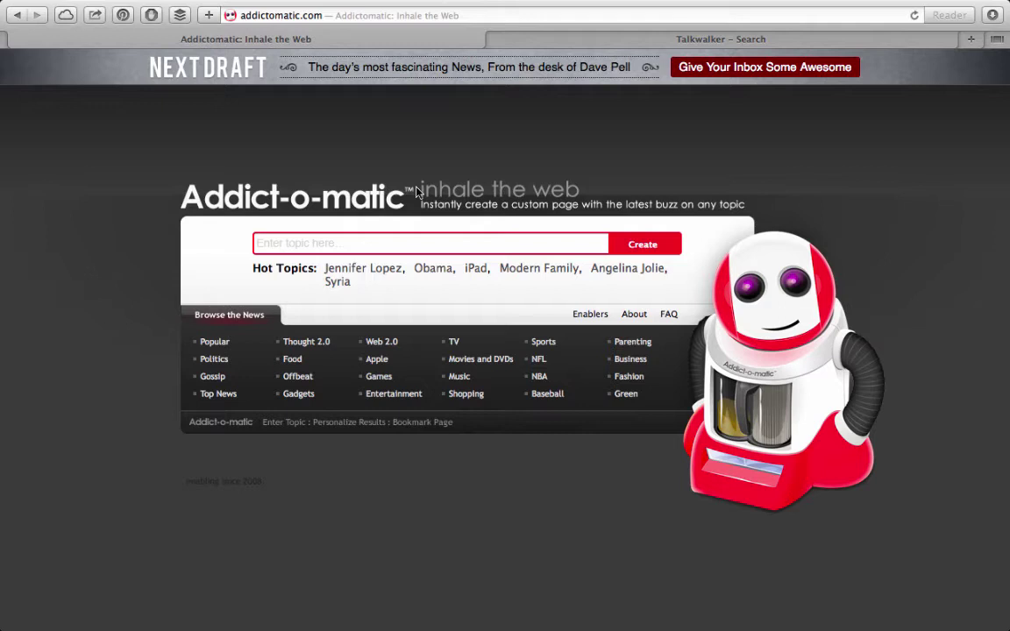
Replace the 'instagram news' topic with 'youtube video marketing' and create its Addict-o-matic page
{"action": "left_click", "coordinate": [289, 244]}
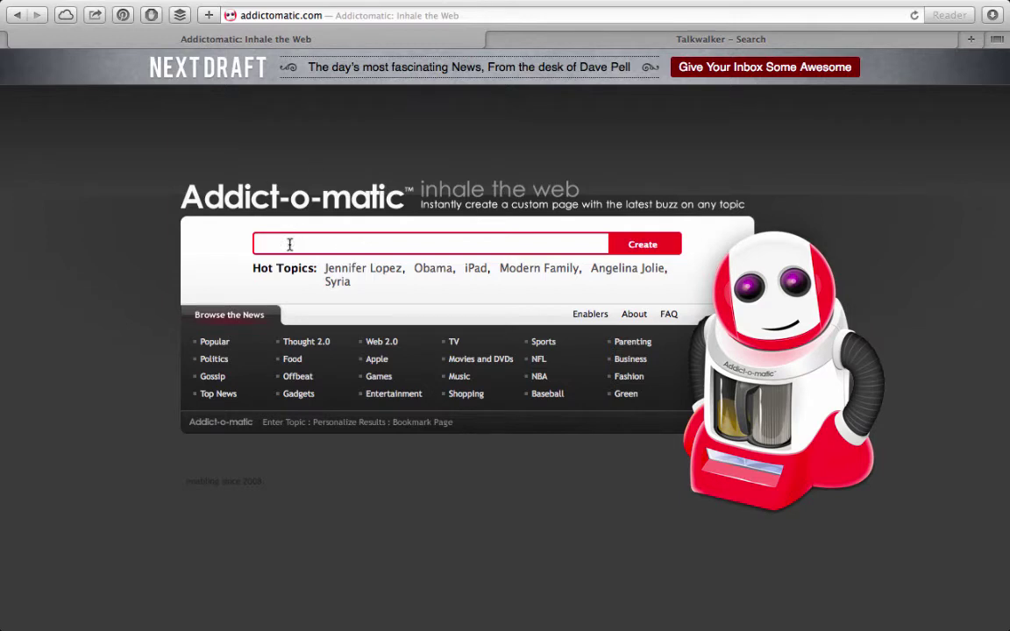
{"action": "type", "text": "instagram news"}
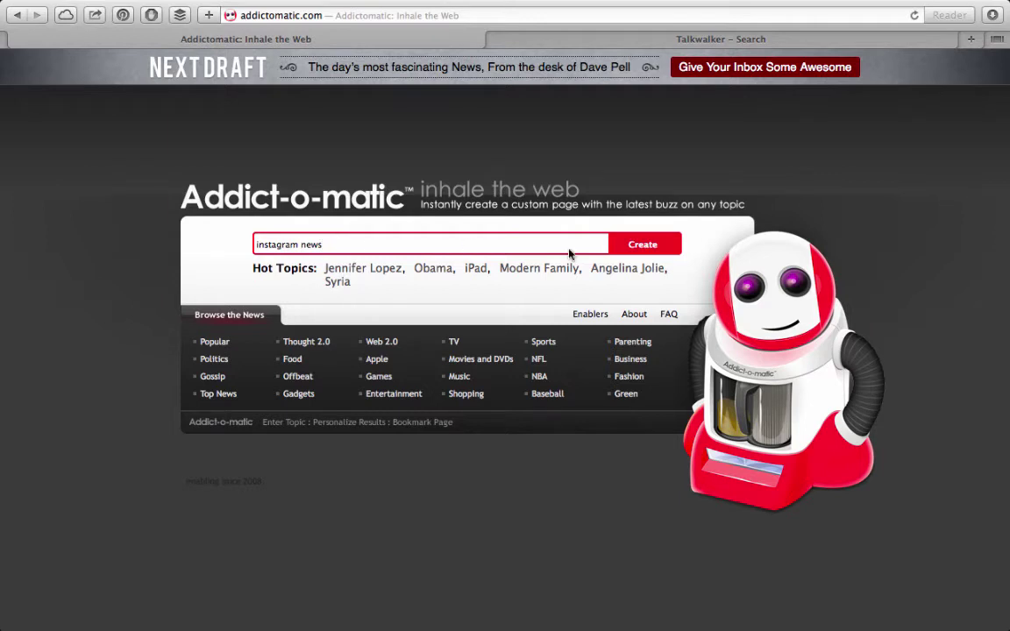
{"action": "key", "text": "super+a"}
{"action": "type", "text": "youtube video"}
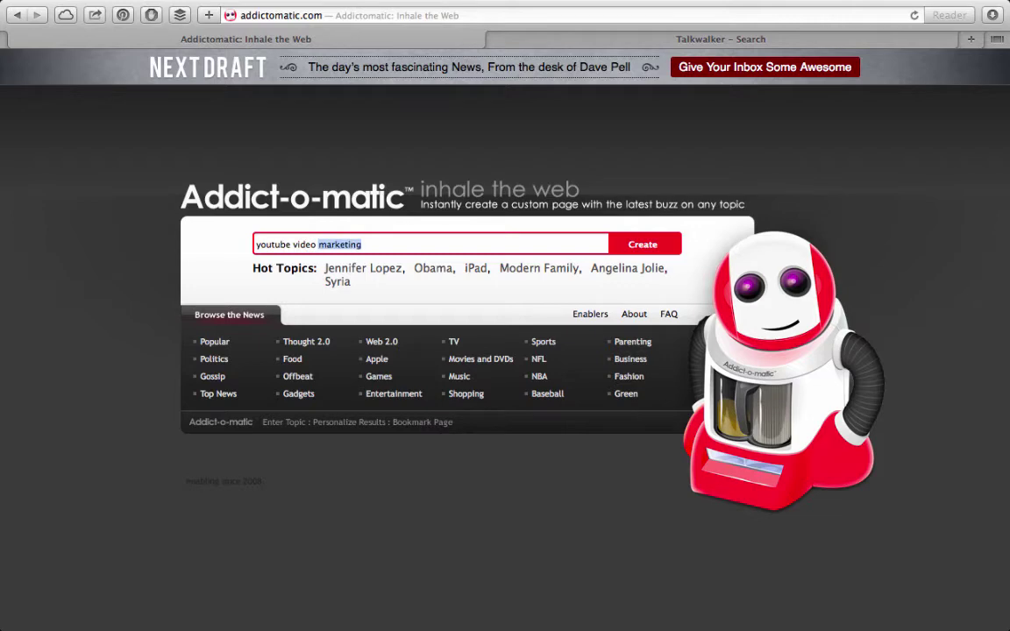
{"action": "left_click", "coordinate": [628, 248]}
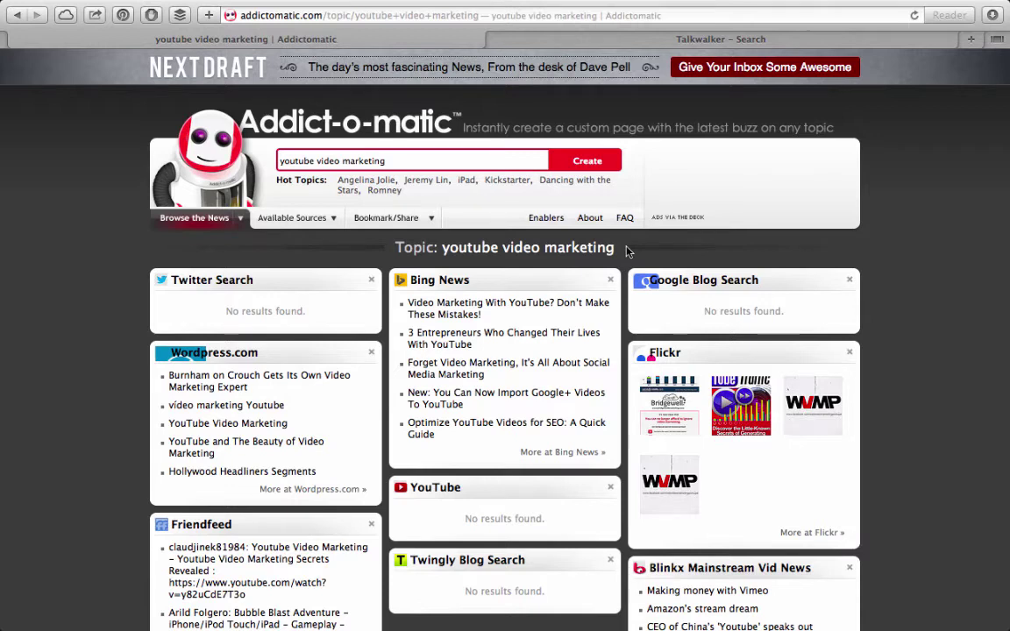
{"action": "scroll", "coordinate": [555, 248], "scroll_direction": "down", "scroll_amount": 2}
{"action": "scroll", "coordinate": [555, 248], "scroll_direction": "down", "scroll_amount": 2}
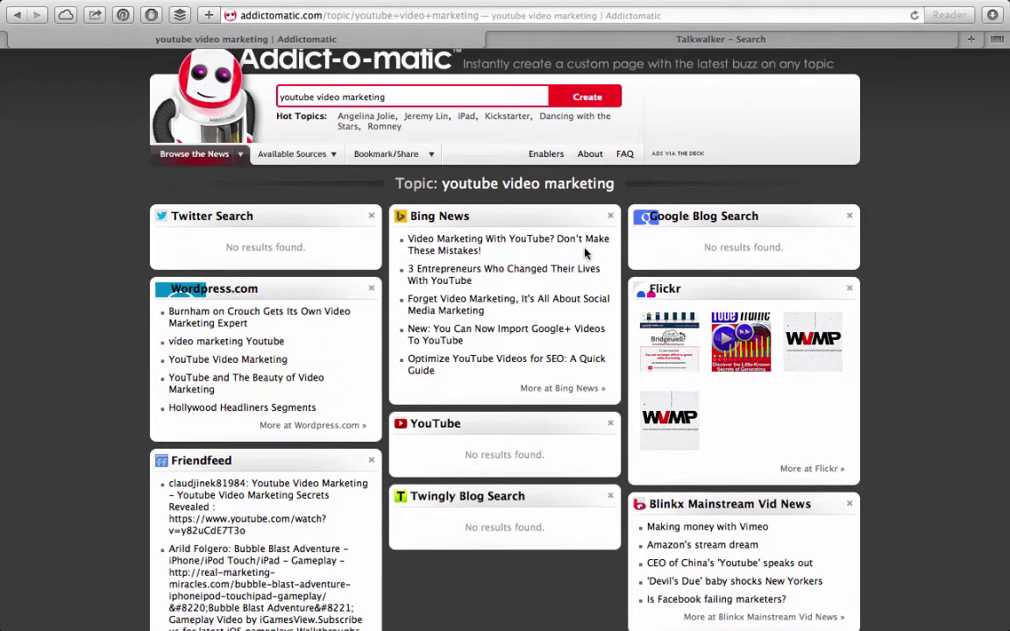
{"action": "scroll", "coordinate": [586, 252], "scroll_direction": "down", "scroll_amount": 5}
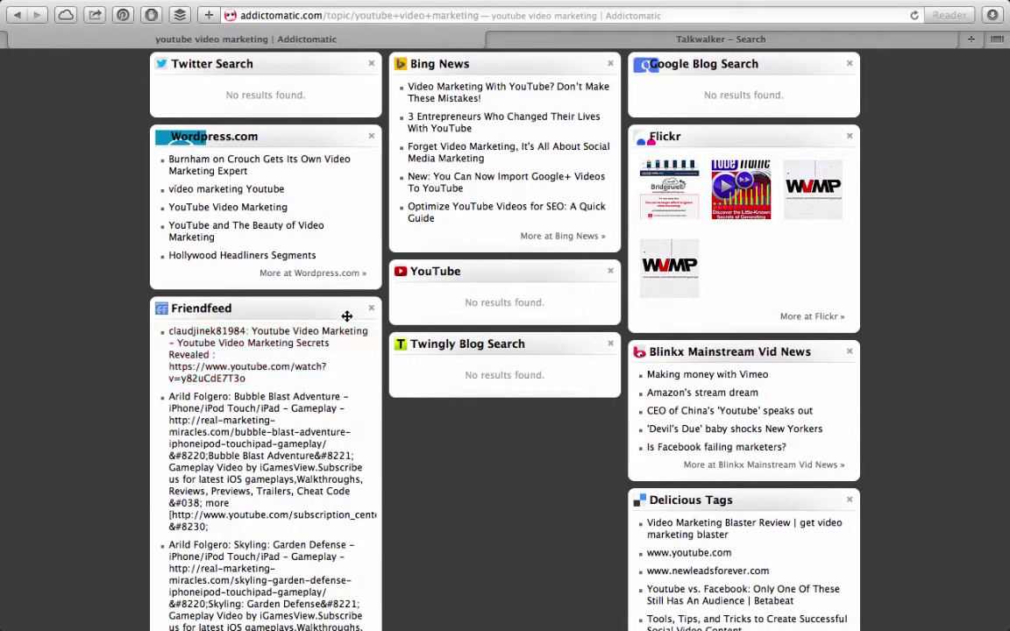
{"action": "scroll", "coordinate": [442, 366], "scroll_direction": "down", "scroll_amount": 1}
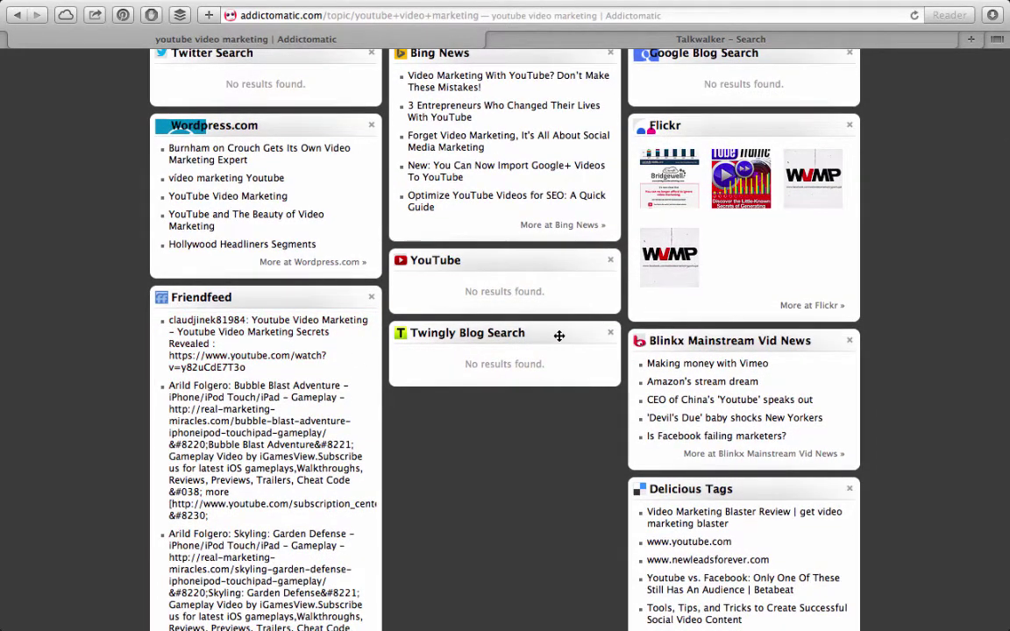
{"action": "scroll", "coordinate": [560, 335], "scroll_direction": "down", "scroll_amount": 10}
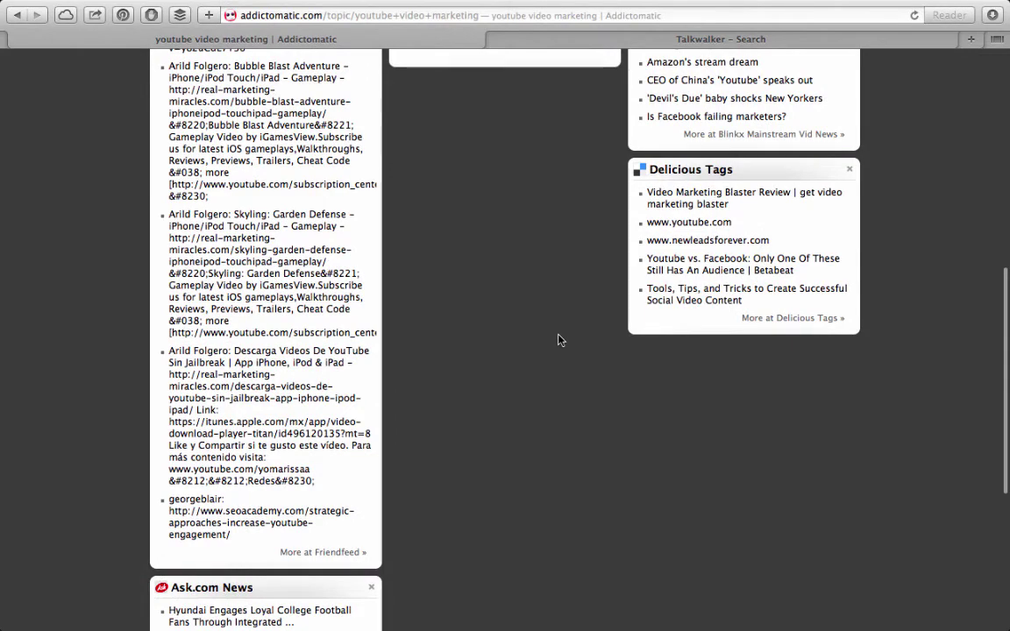
{"action": "scroll", "coordinate": [559, 337], "scroll_direction": "up", "scroll_amount": 15}
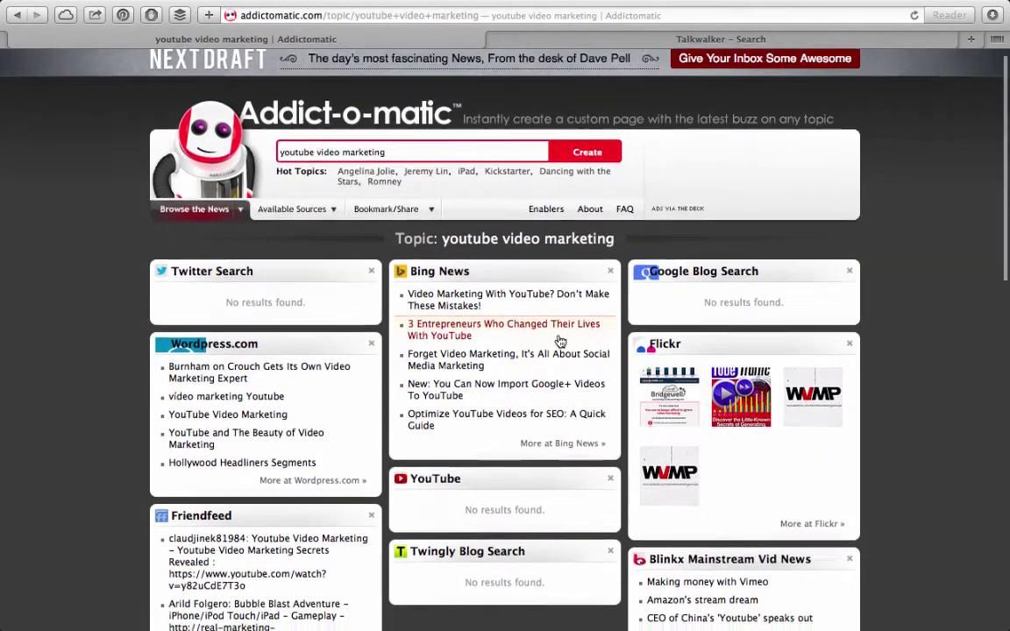
{"action": "scroll", "coordinate": [683, 343], "scroll_direction": "down", "scroll_amount": 4}
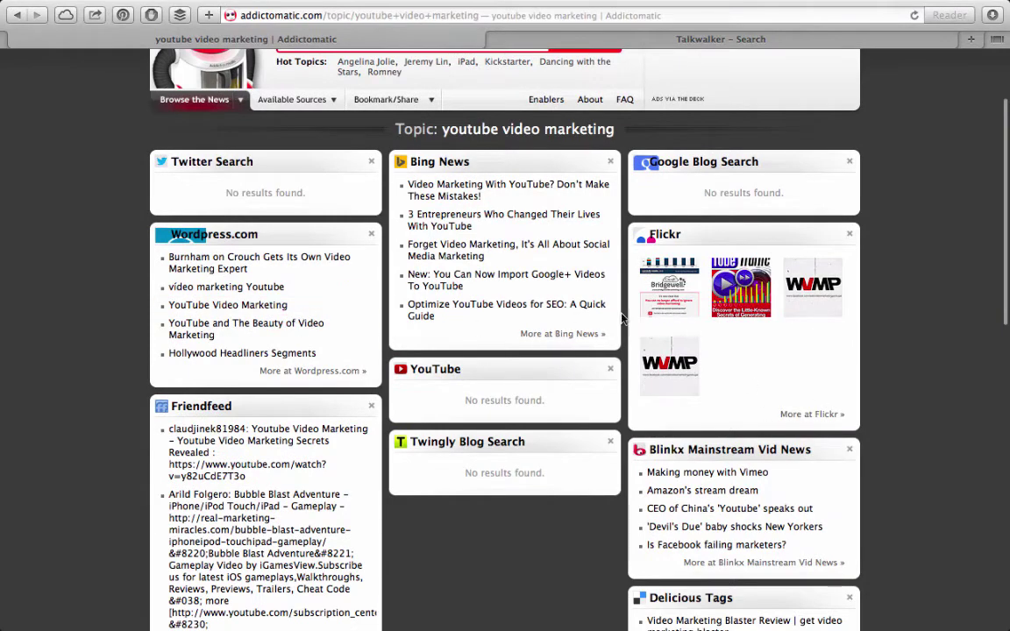
{"action": "scroll", "coordinate": [621, 318], "scroll_direction": "down", "scroll_amount": 7}
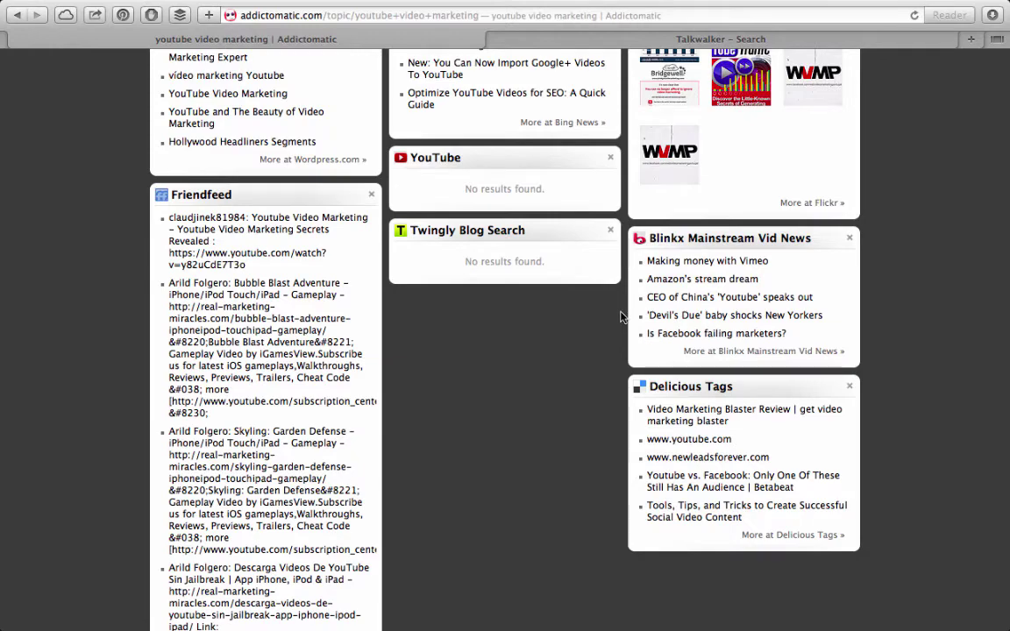
{"action": "scroll", "coordinate": [620, 316], "scroll_direction": "up", "scroll_amount": 5}
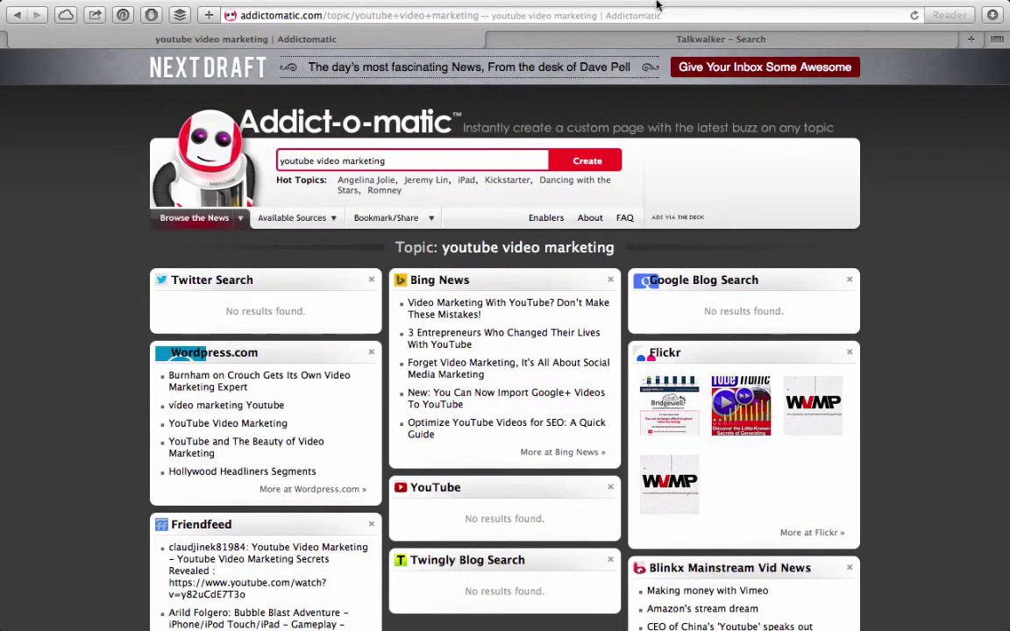
Return to Talkwalker and browse the 4031 all-media results, where Twitter is 76.4% of mentions
{"action": "left_click", "coordinate": [643, 41]}
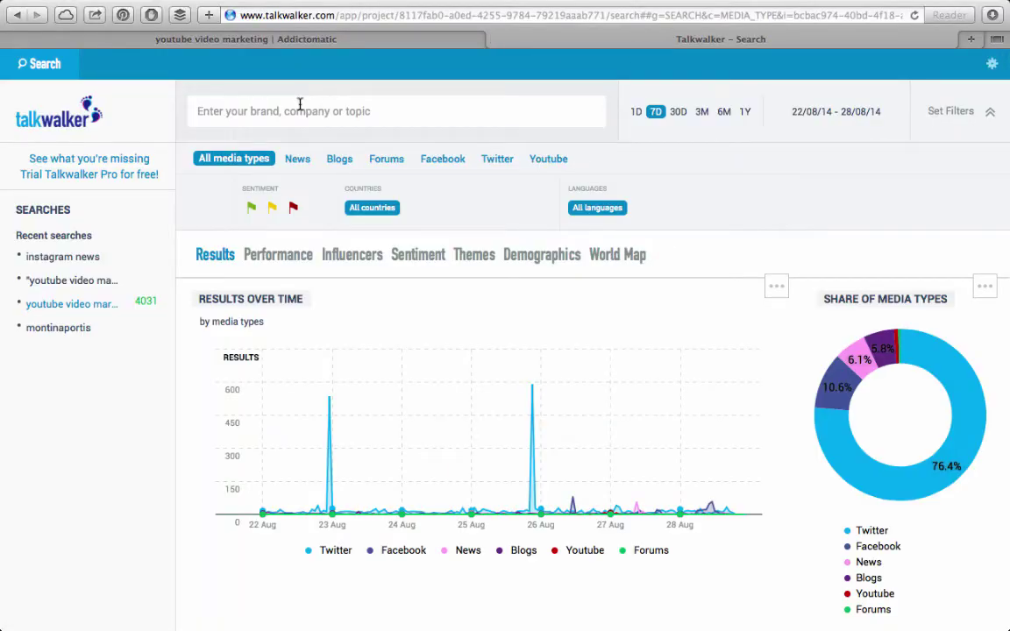
{"action": "left_click", "coordinate": [224, 36]}
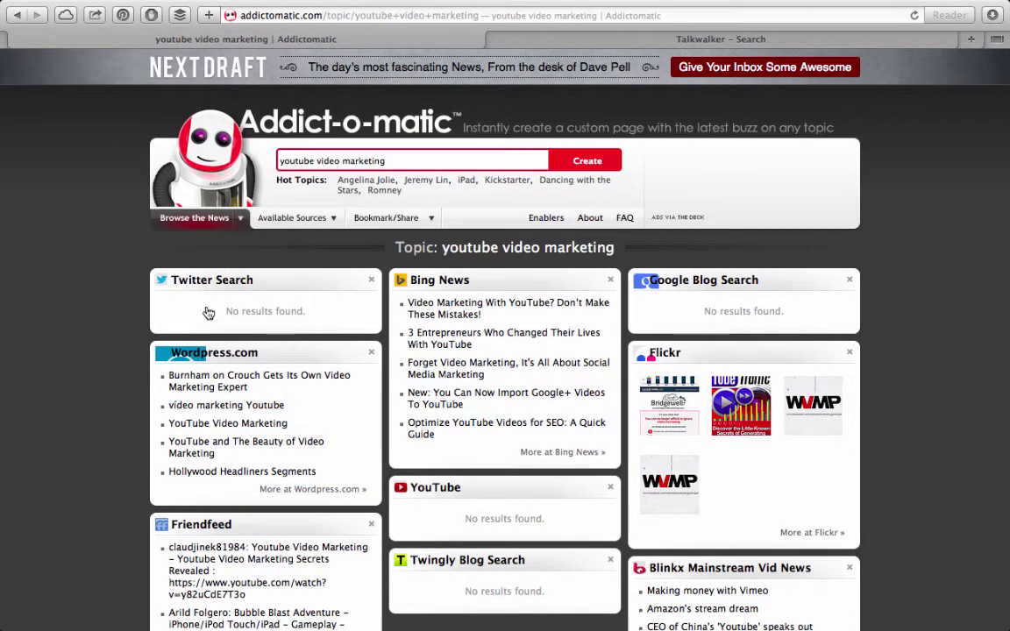
{"action": "left_click", "coordinate": [513, 37]}
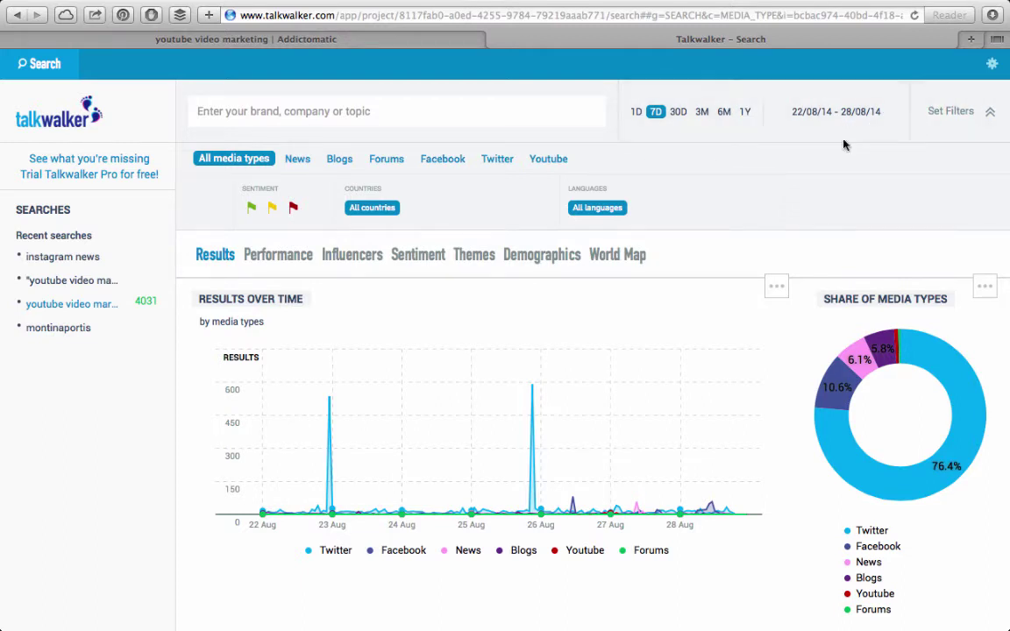
{"action": "scroll", "coordinate": [834, 230], "scroll_direction": "down", "scroll_amount": 2}
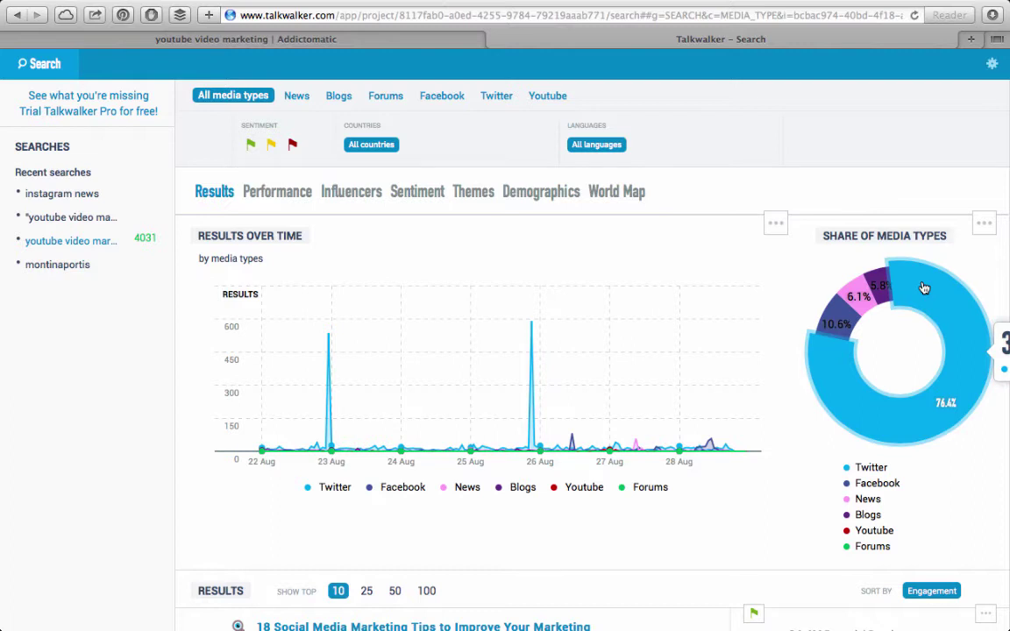
{"action": "scroll", "coordinate": [924, 288], "scroll_direction": "right", "scroll_amount": 5}
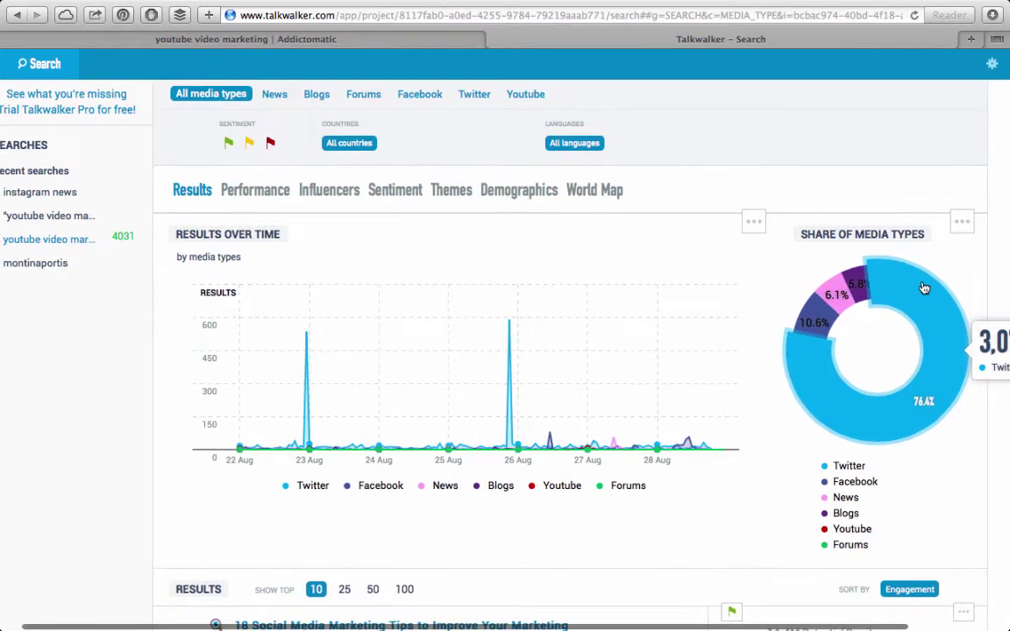
{"action": "scroll", "coordinate": [924, 288], "scroll_direction": "left", "scroll_amount": 5}
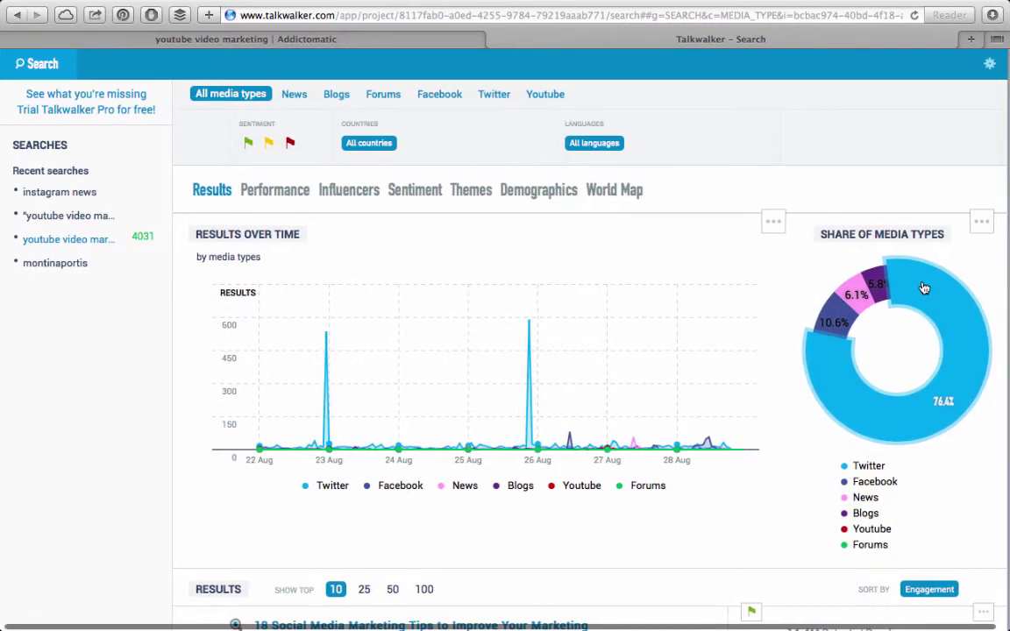
{"action": "scroll", "coordinate": [924, 289], "scroll_direction": "down", "scroll_amount": 6}
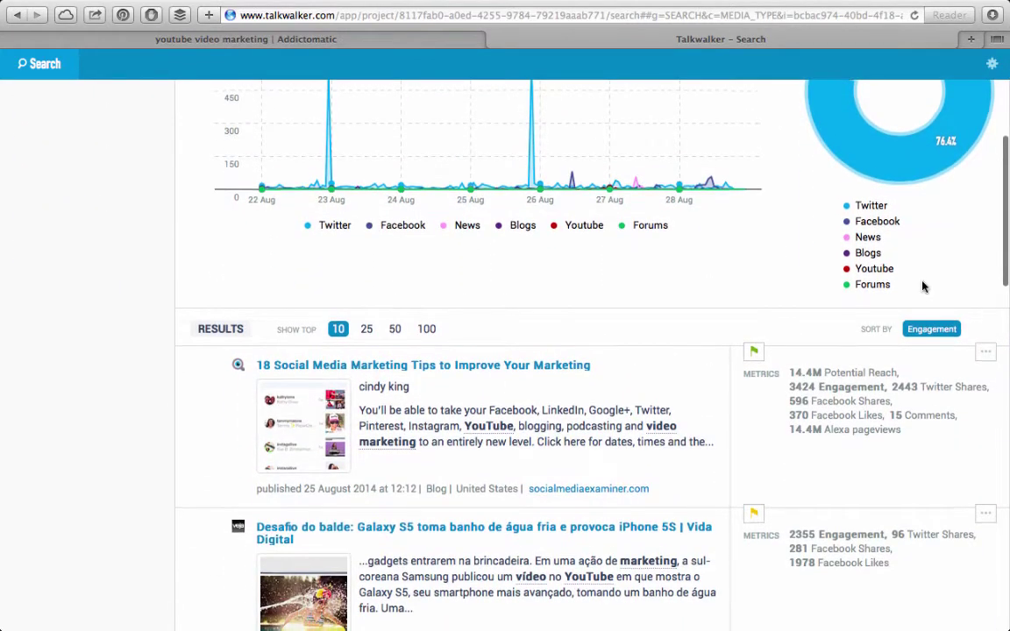
{"action": "scroll", "coordinate": [922, 287], "scroll_direction": "down", "scroll_amount": 1}
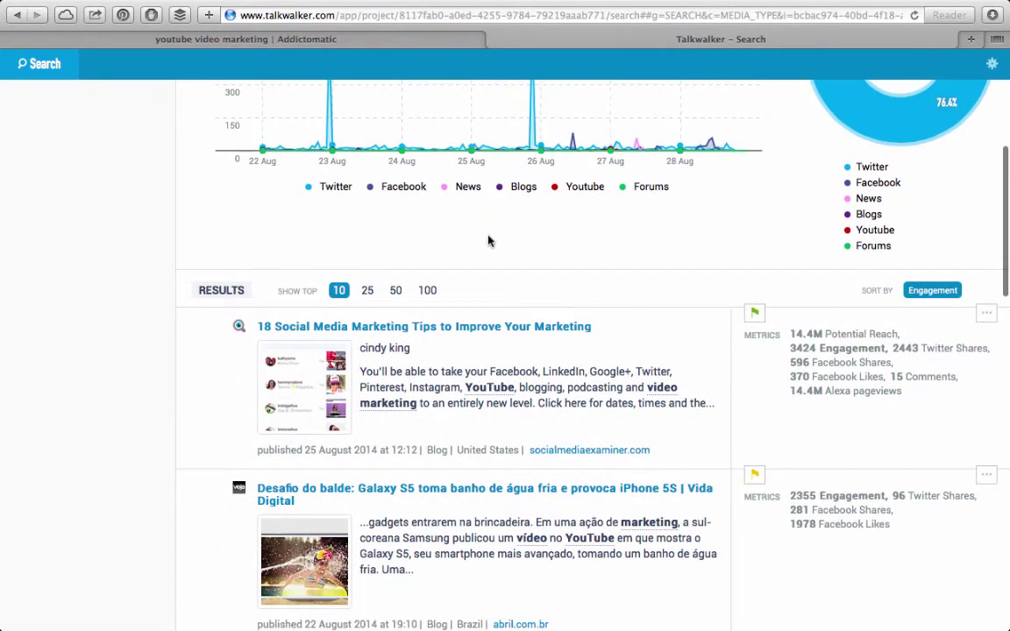
{"action": "scroll", "coordinate": [513, 315], "scroll_direction": "up", "scroll_amount": 8}
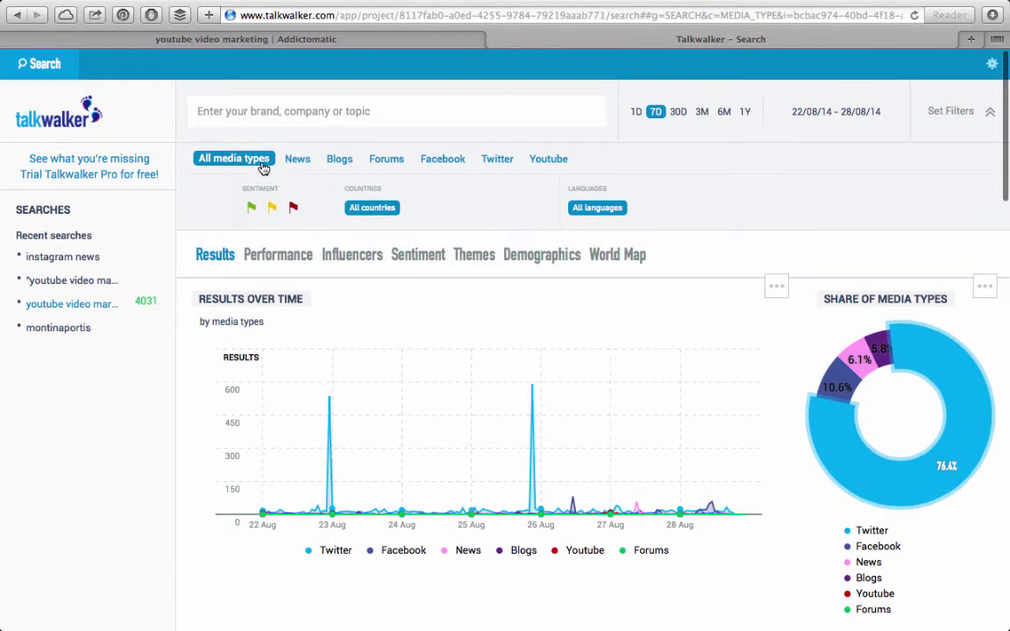
Filter the results to Twitter only and browse the 3074 tweets, ending back at the top
{"action": "left_click", "coordinate": [497, 160]}
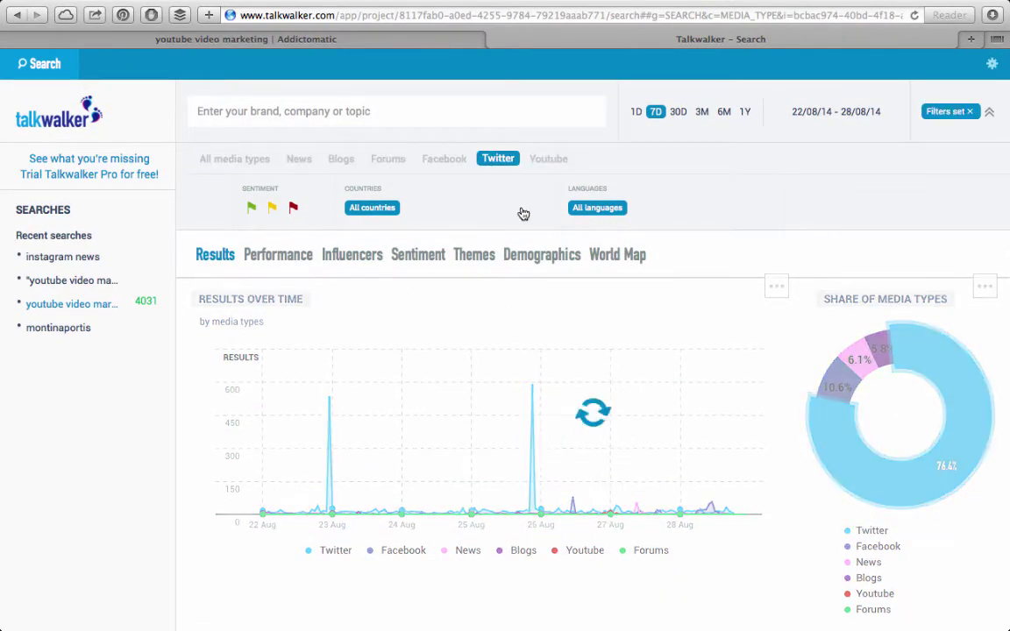
{"action": "scroll", "coordinate": [549, 204], "scroll_direction": "down", "scroll_amount": 2}
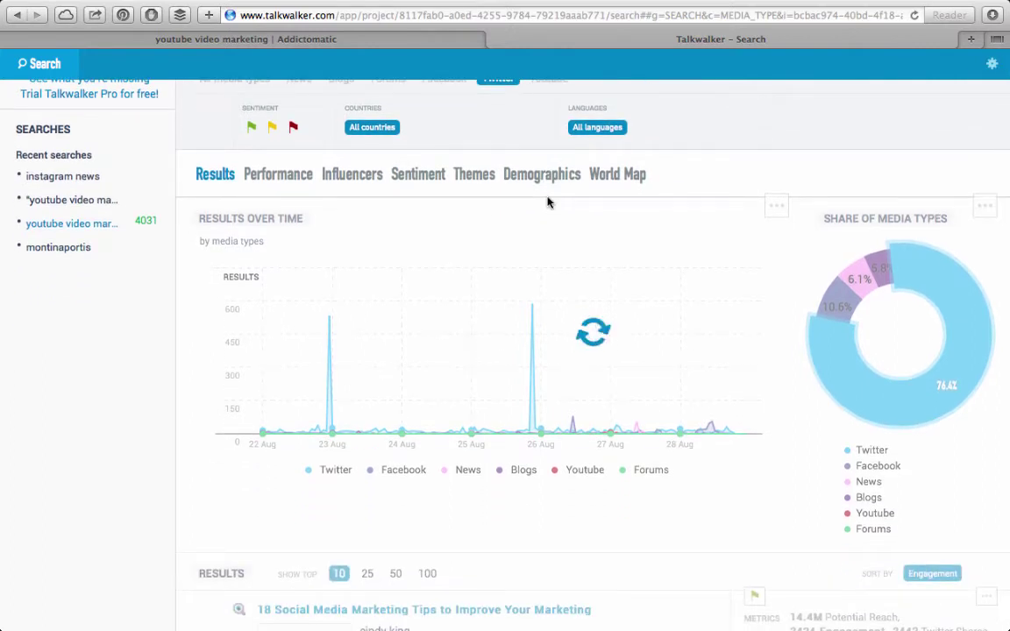
{"action": "scroll", "coordinate": [547, 203], "scroll_direction": "down", "scroll_amount": 6}
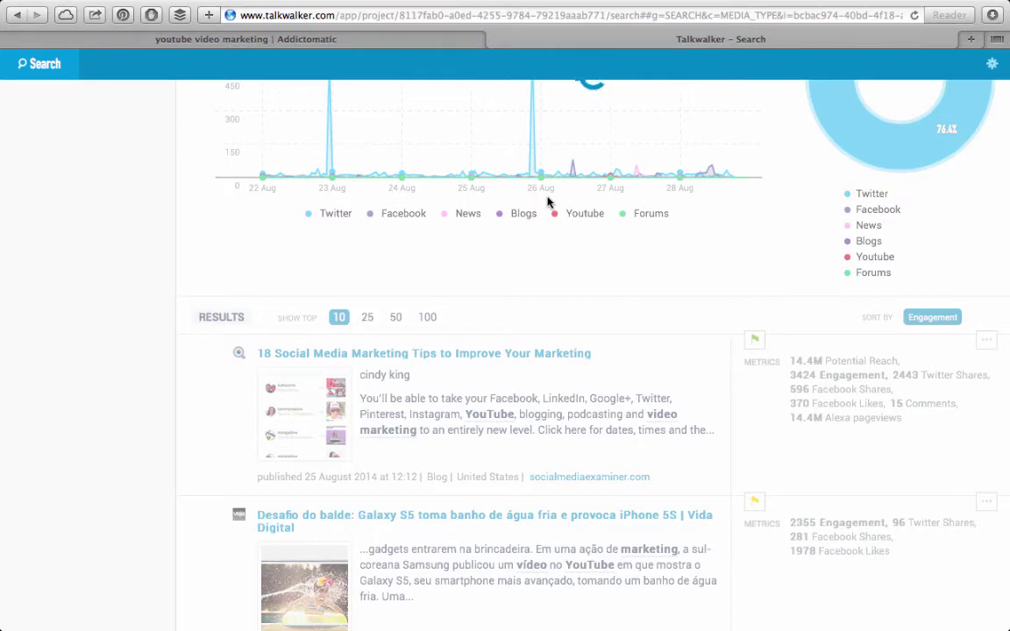
{"action": "scroll", "coordinate": [547, 202], "scroll_direction": "up", "scroll_amount": 1}
{"action": "scroll", "coordinate": [547, 202], "scroll_direction": "up", "scroll_amount": 7}
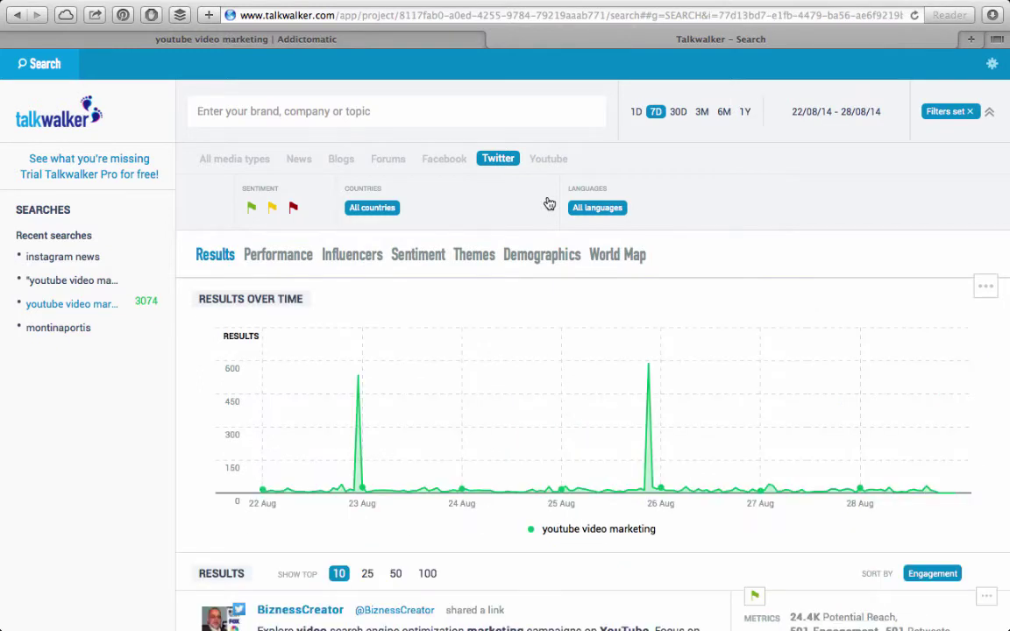
{"action": "scroll", "coordinate": [549, 204], "scroll_direction": "down", "scroll_amount": 5}
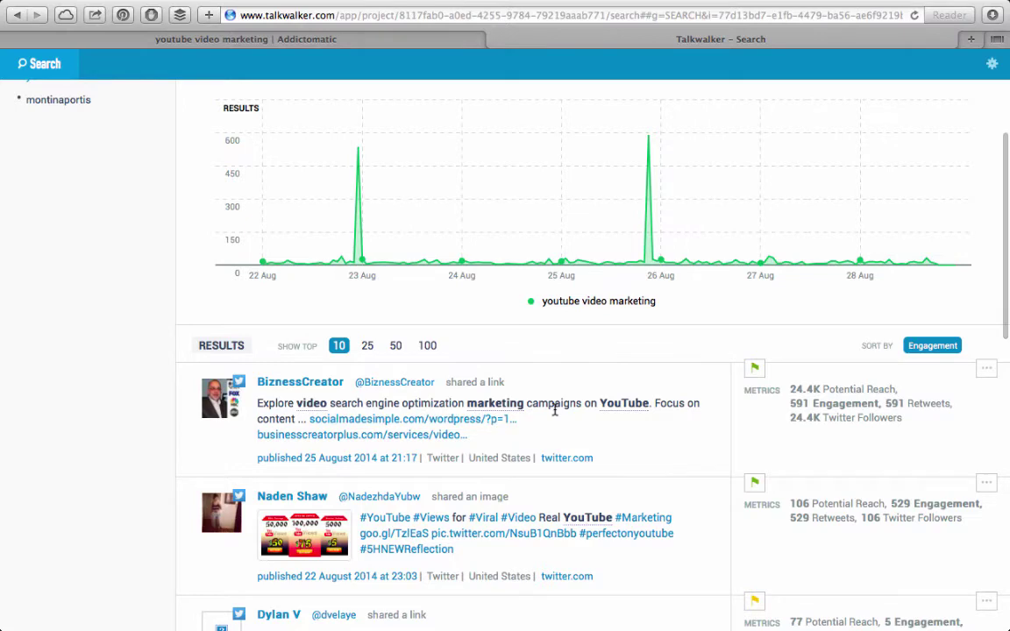
{"action": "scroll", "coordinate": [554, 410], "scroll_direction": "down", "scroll_amount": 8}
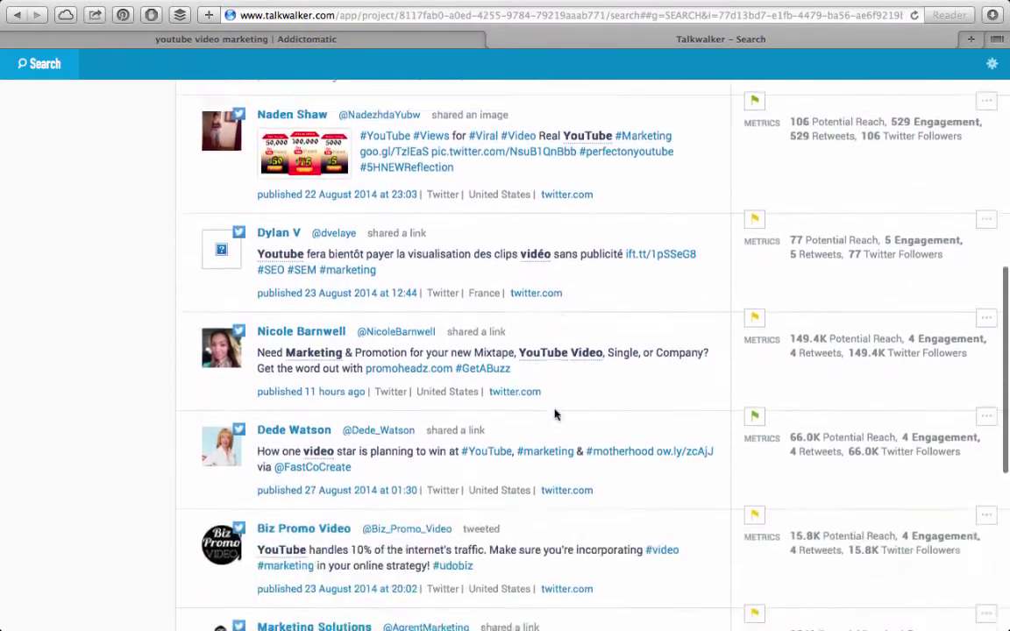
{"action": "scroll", "coordinate": [554, 414], "scroll_direction": "down", "scroll_amount": 2}
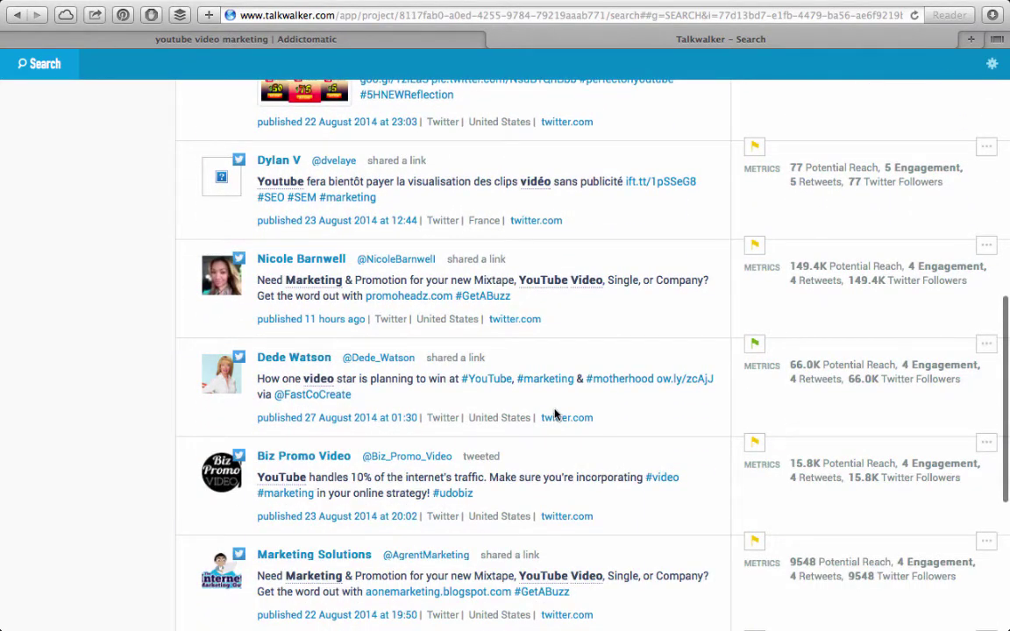
{"action": "scroll", "coordinate": [554, 414], "scroll_direction": "up", "scroll_amount": 8}
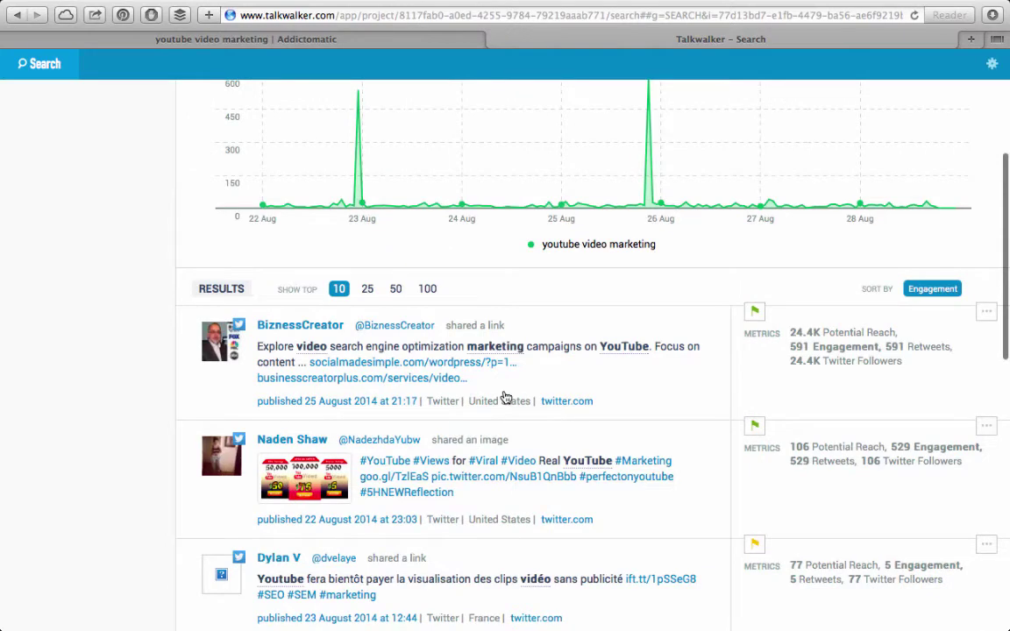
{"action": "scroll", "coordinate": [506, 398], "scroll_direction": "up", "scroll_amount": 6}
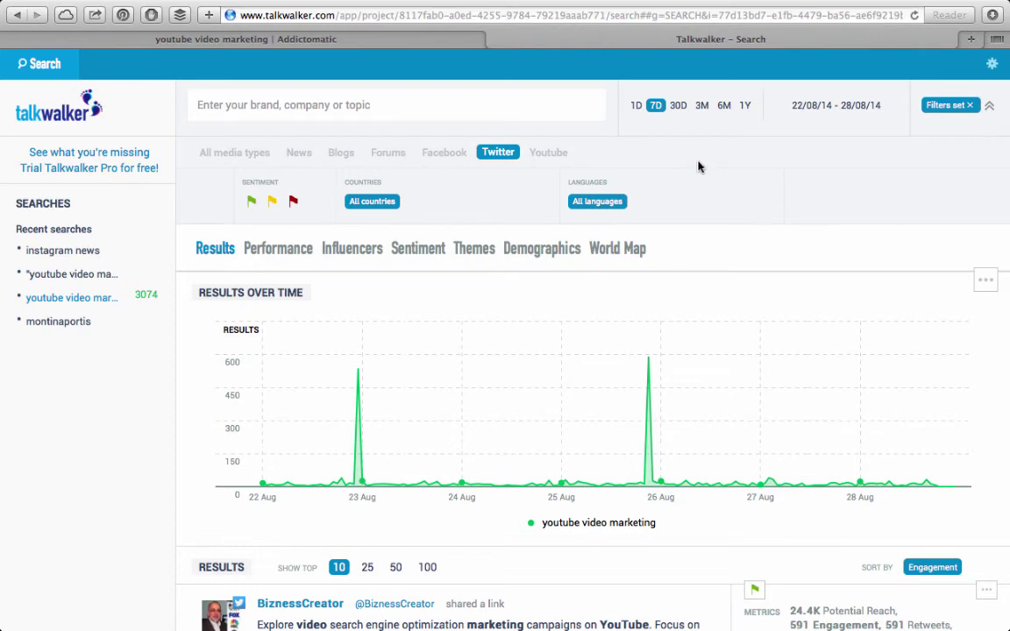
{"action": "left_click", "coordinate": [421, 39]}
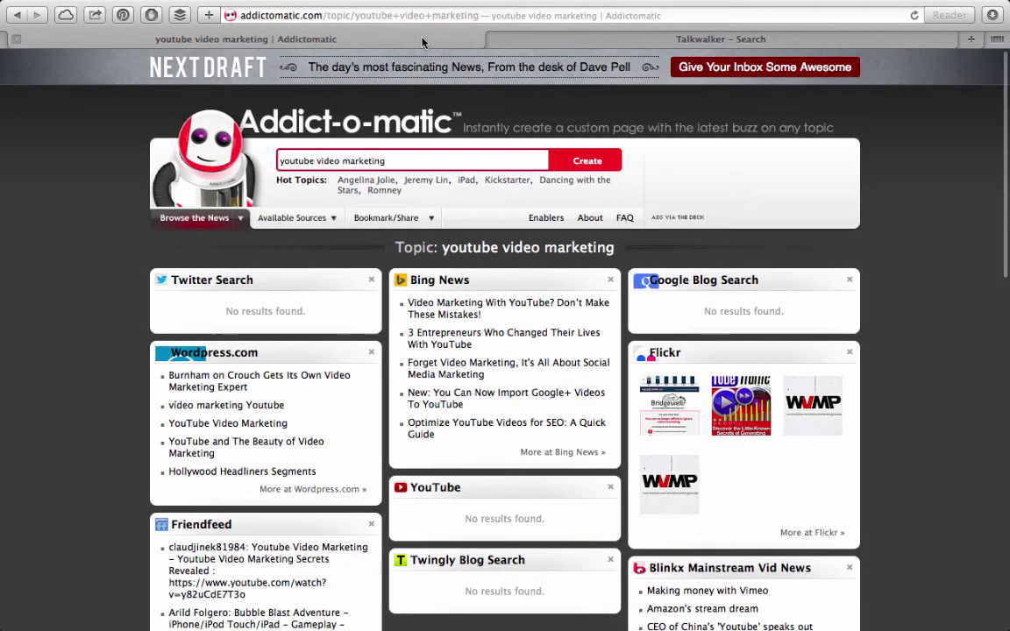
{"action": "left_click", "coordinate": [715, 40]}
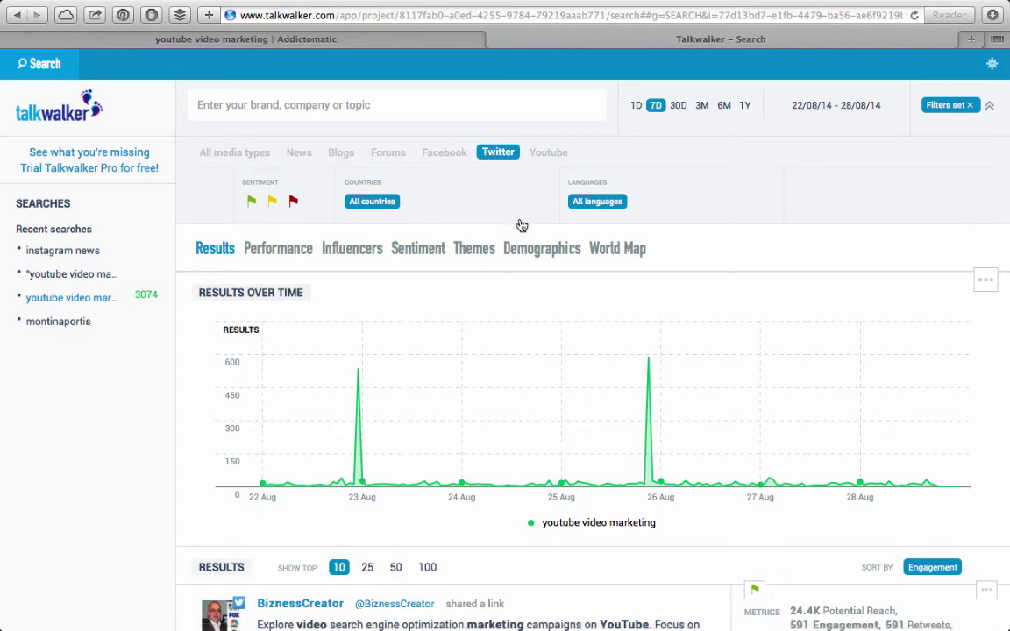
{"action": "scroll", "coordinate": [522, 226], "scroll_direction": "down", "scroll_amount": 4}
{"action": "scroll", "coordinate": [522, 226], "scroll_direction": "up", "scroll_amount": 2}
{"action": "scroll", "coordinate": [521, 226], "scroll_direction": "up", "scroll_amount": 2}
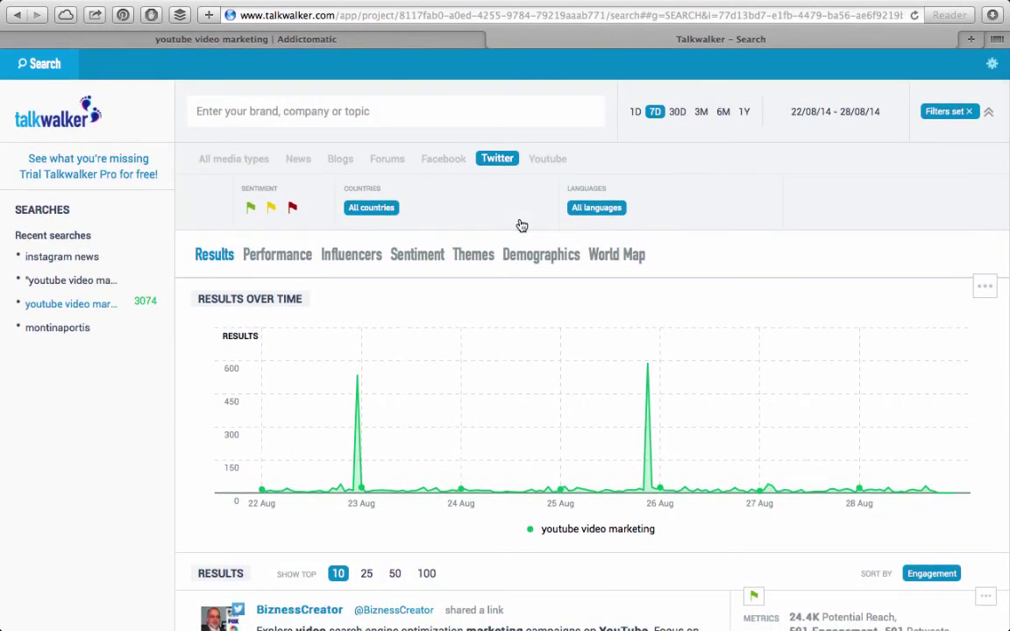